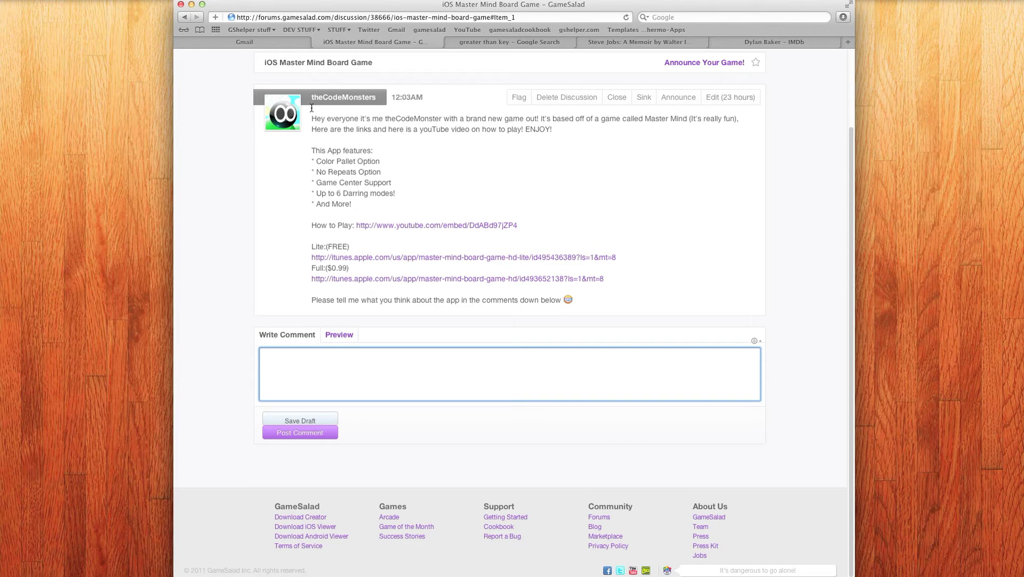
Step: Follow the Lite (FREE) itunes.apple.com link from the Master Mind post, then hide the iTunes window
click(453, 164)
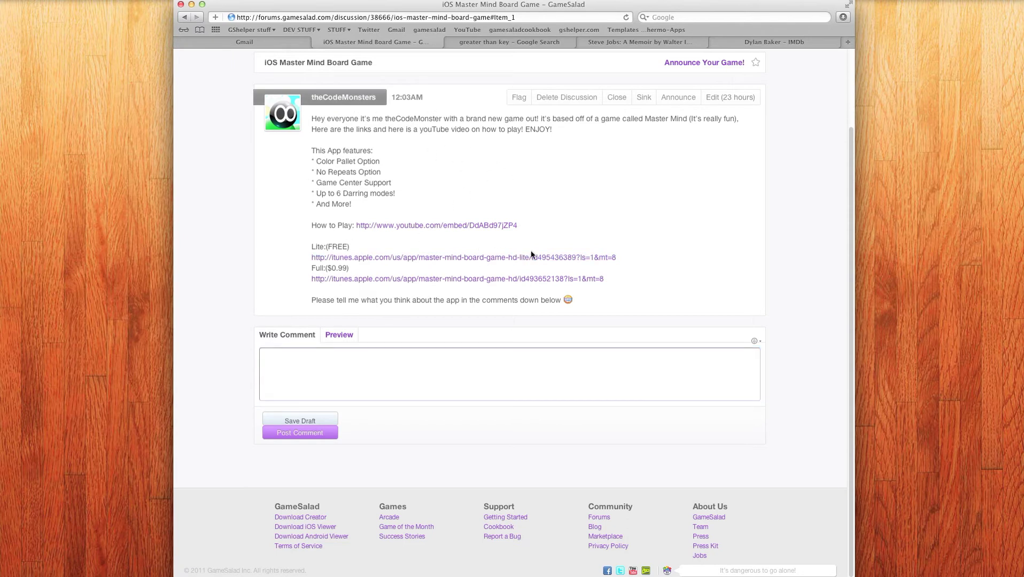
scroll(350, 117, up, 3)
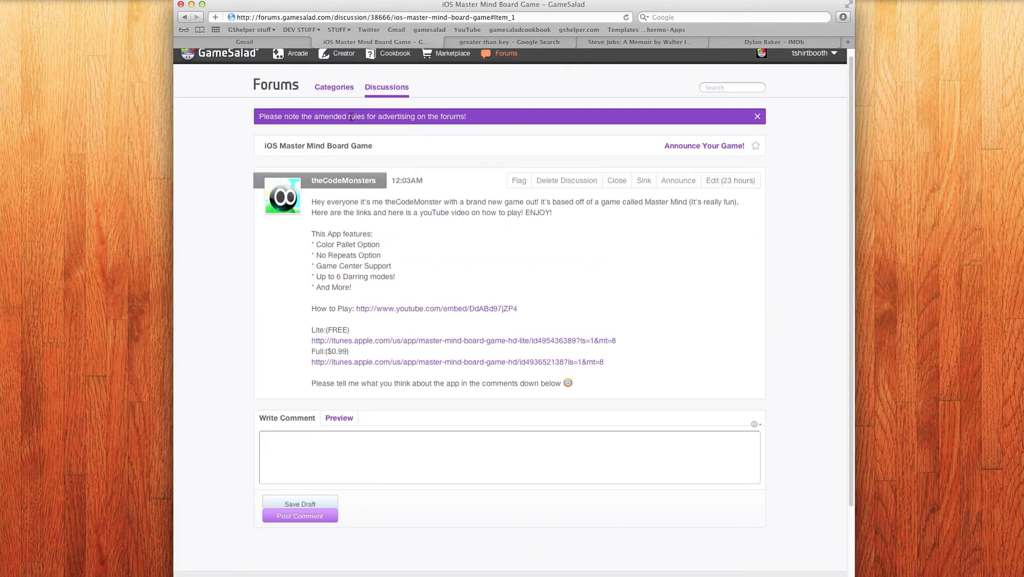
scroll(350, 117, down, 1)
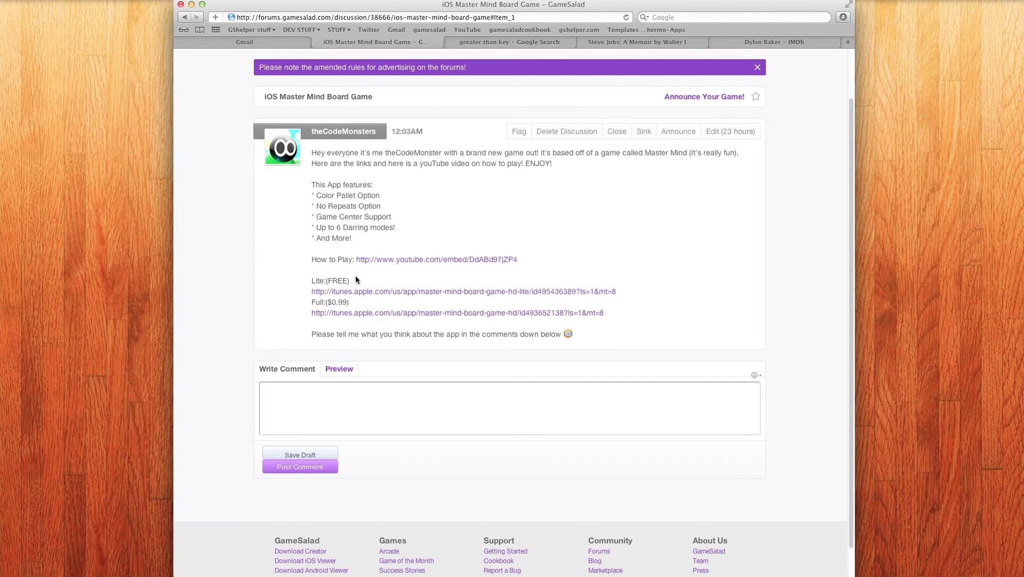
click(391, 293)
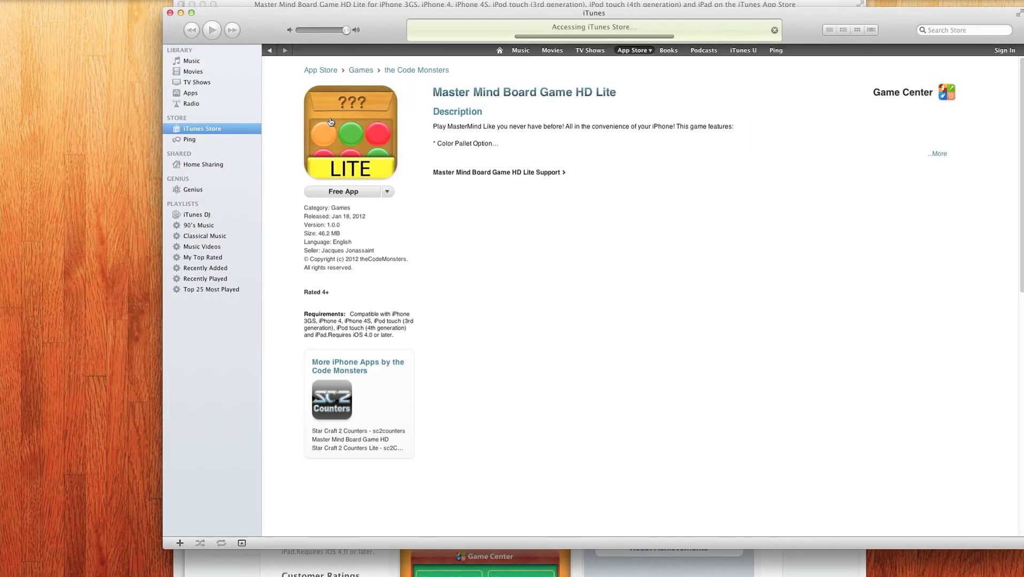
drag(169, 12, 285, 23)
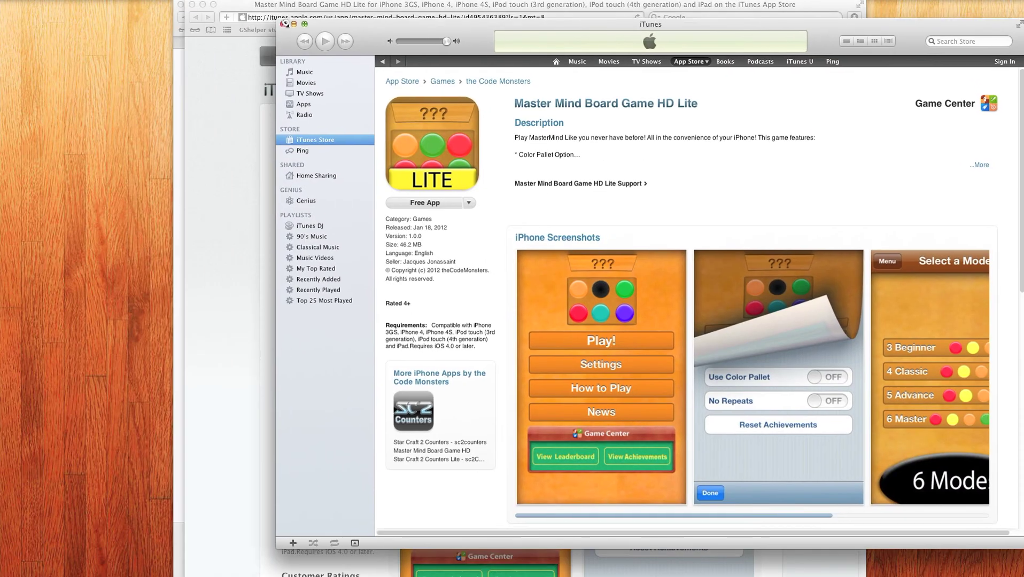
key(super+h)
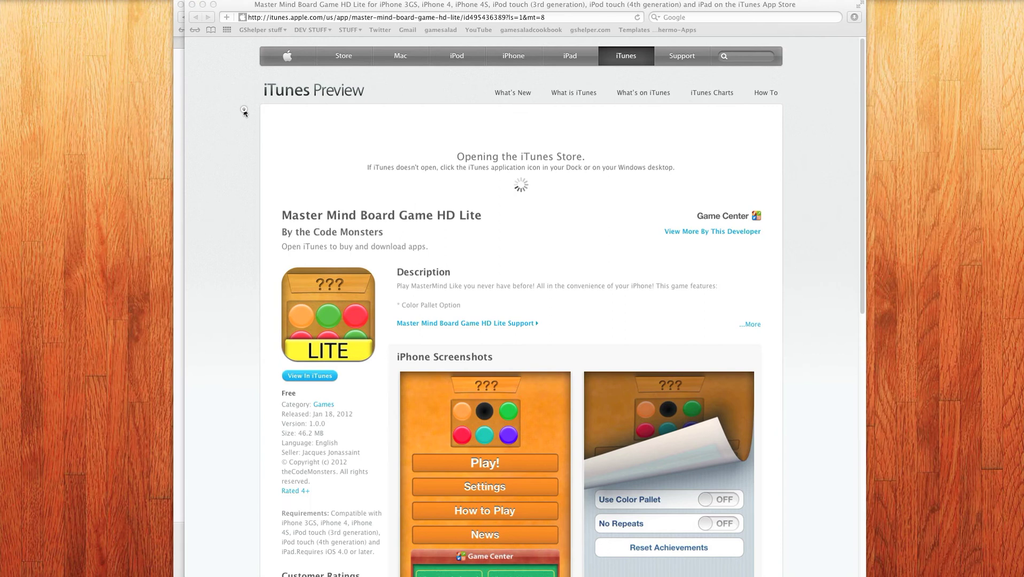
Step: On the Lite iTunes Preview page, copy the first iPhone screenshot's image address
click(242, 108)
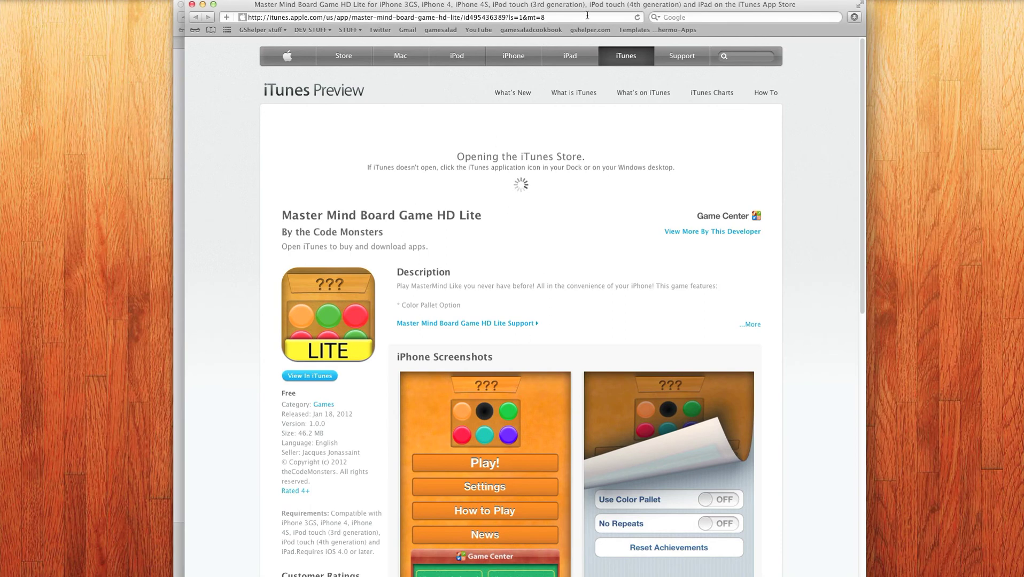
drag(588, 5, 625, 5)
scroll(524, 182, down, 5)
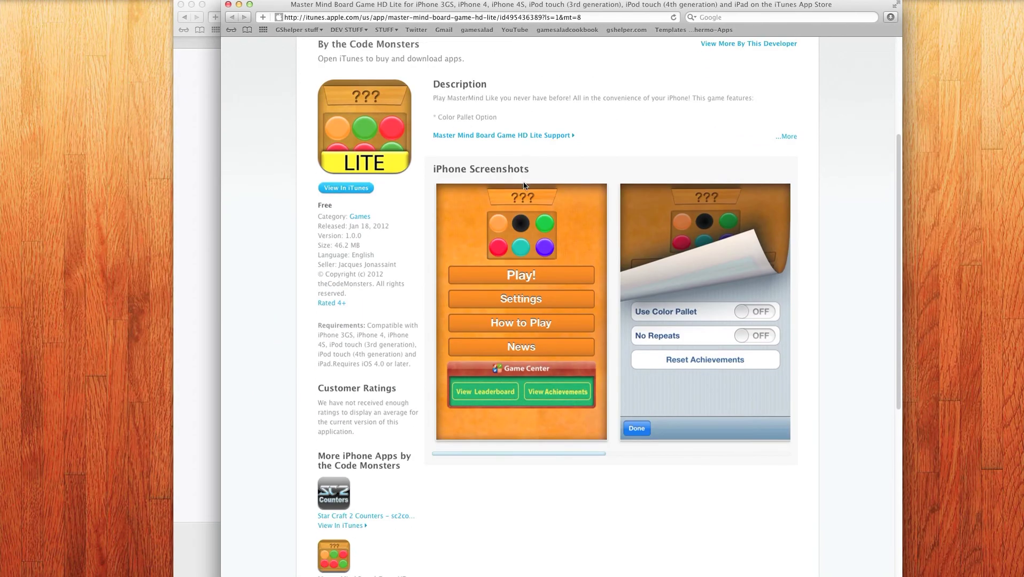
scroll(534, 220, down, 2)
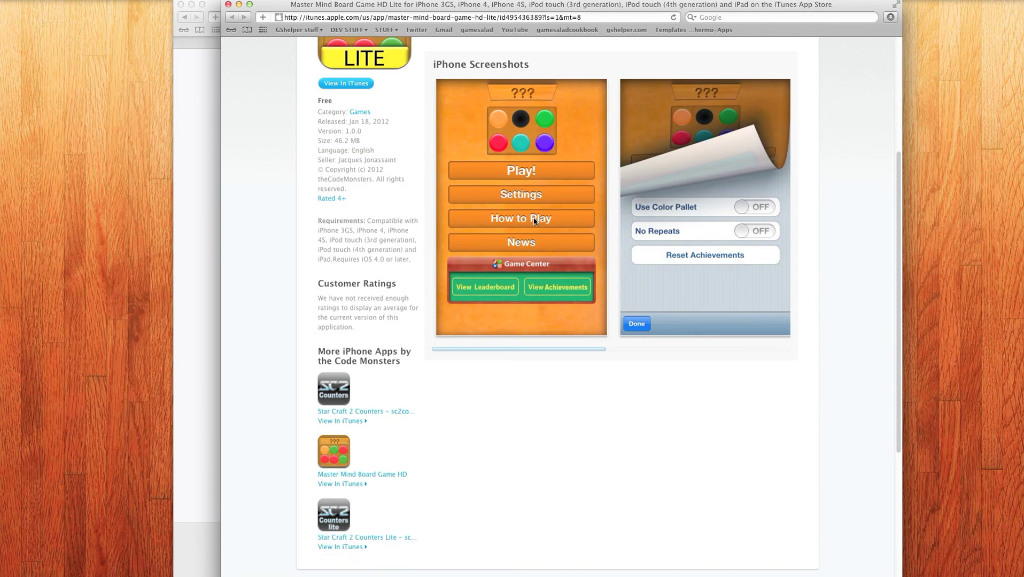
right_click(538, 189)
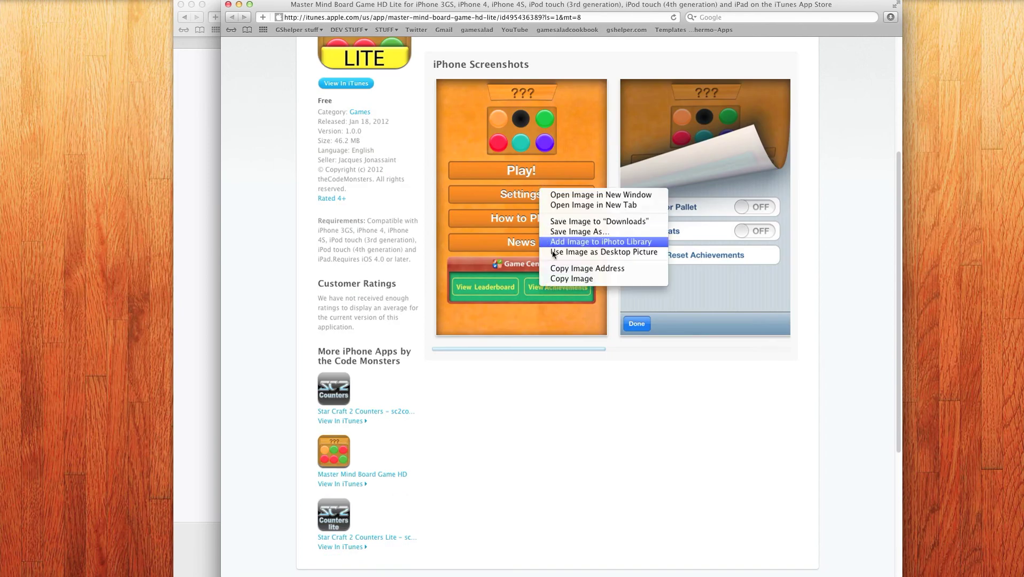
click(563, 271)
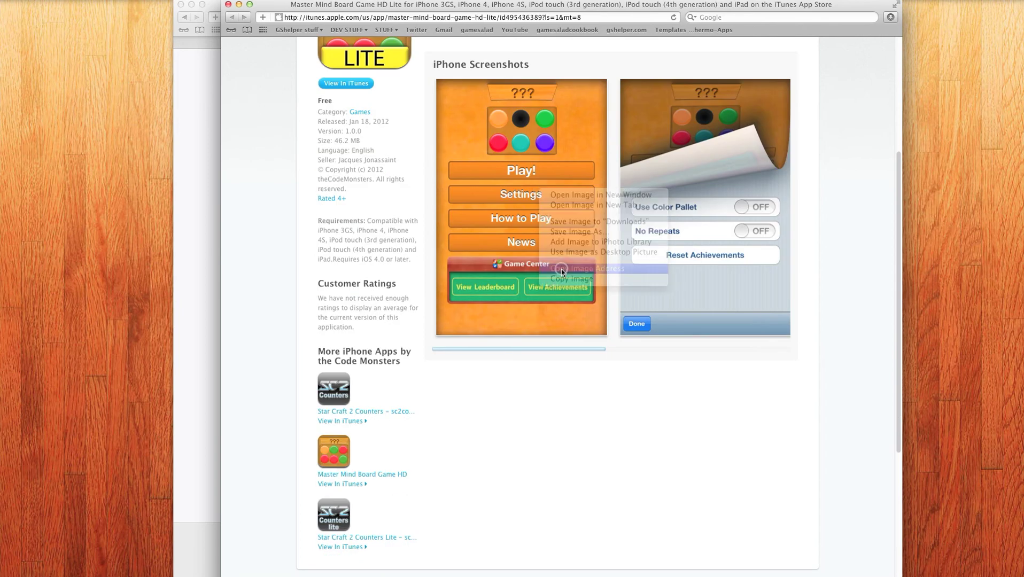
Step: Paste the first screenshot's address into the forum comment box and start a new line
click(201, 178)
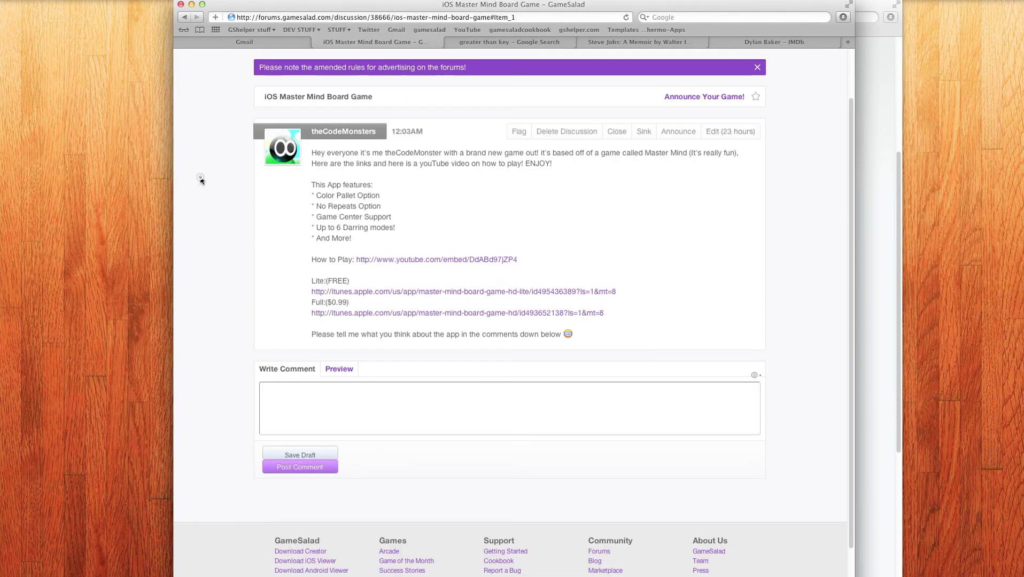
click(301, 403)
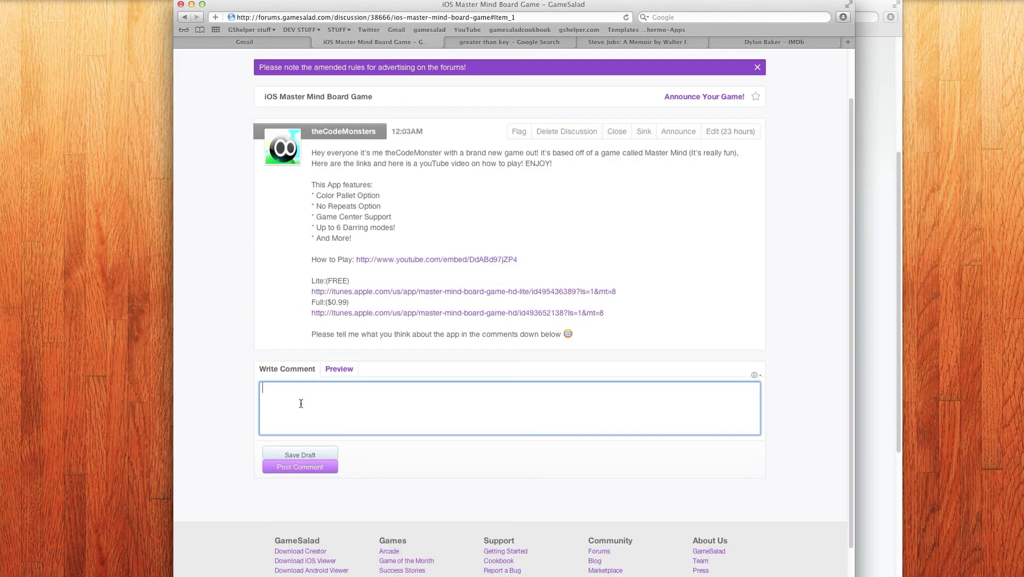
text(<)
text(img s)
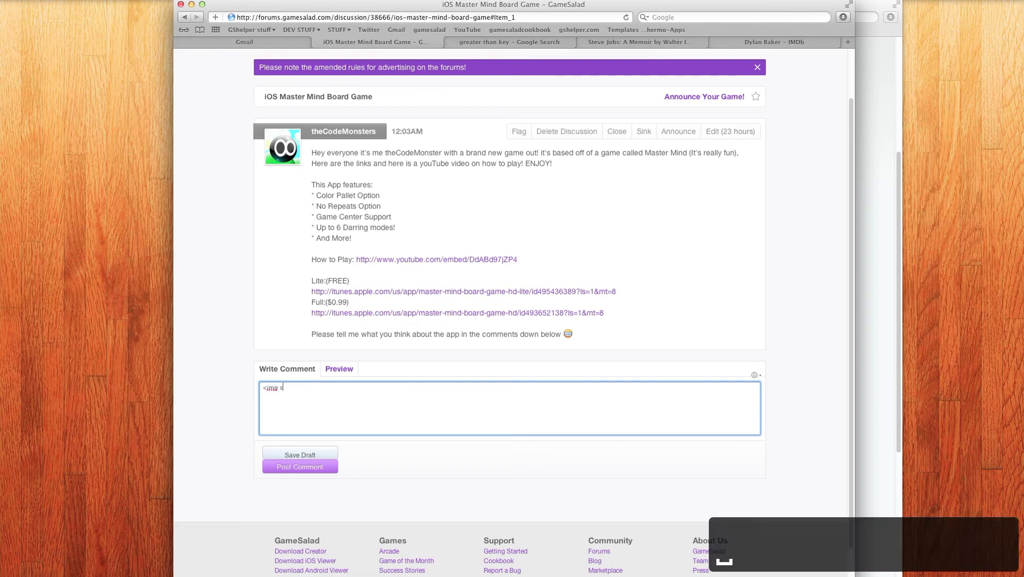
text( rc=)
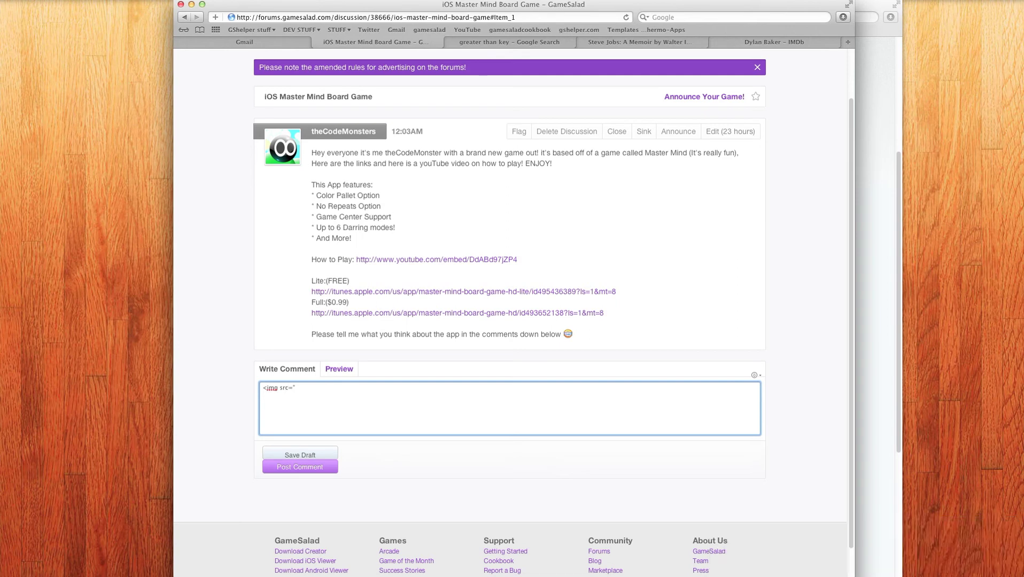
key(super+v)
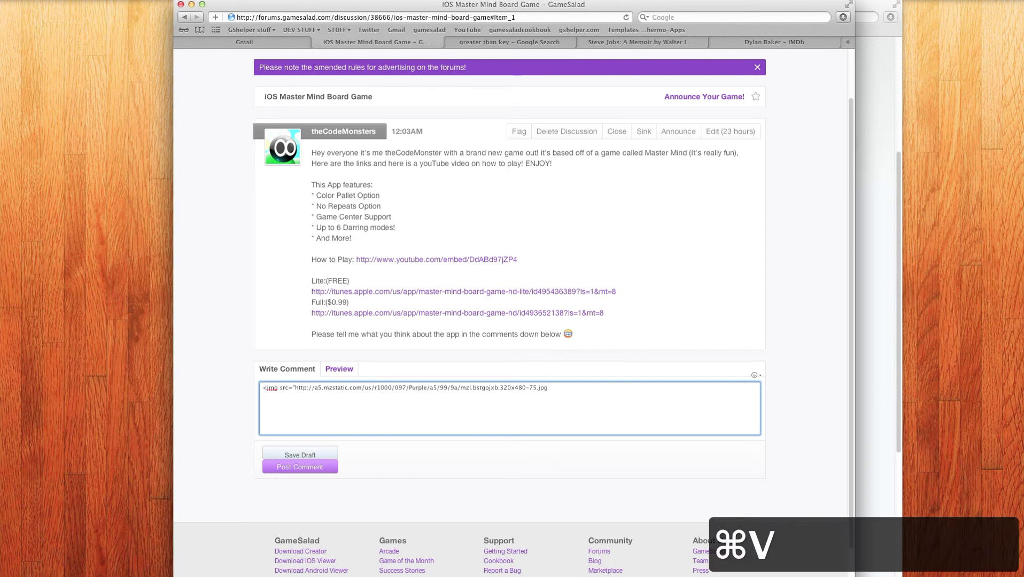
text(")
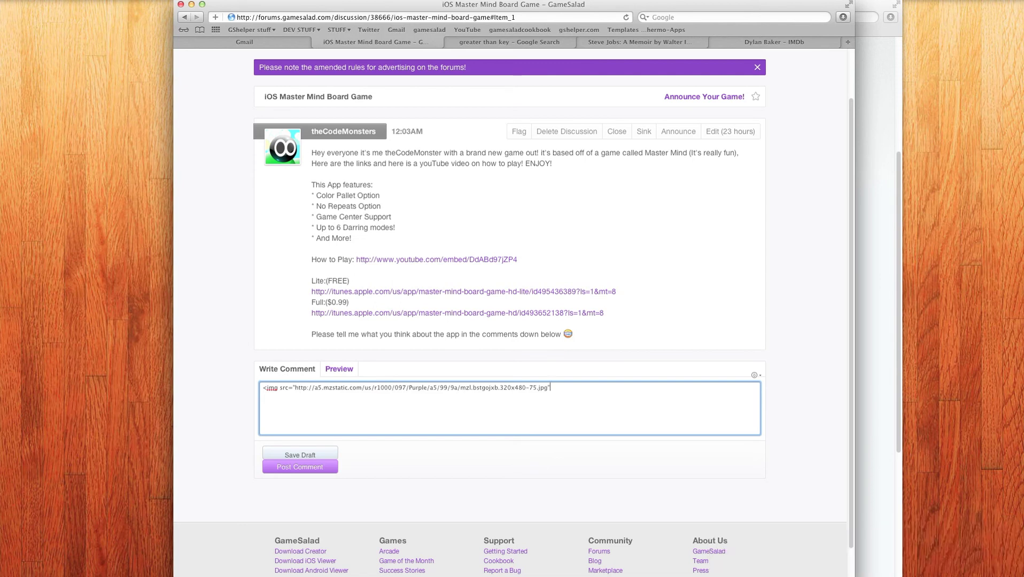
text(>)
key(Return)
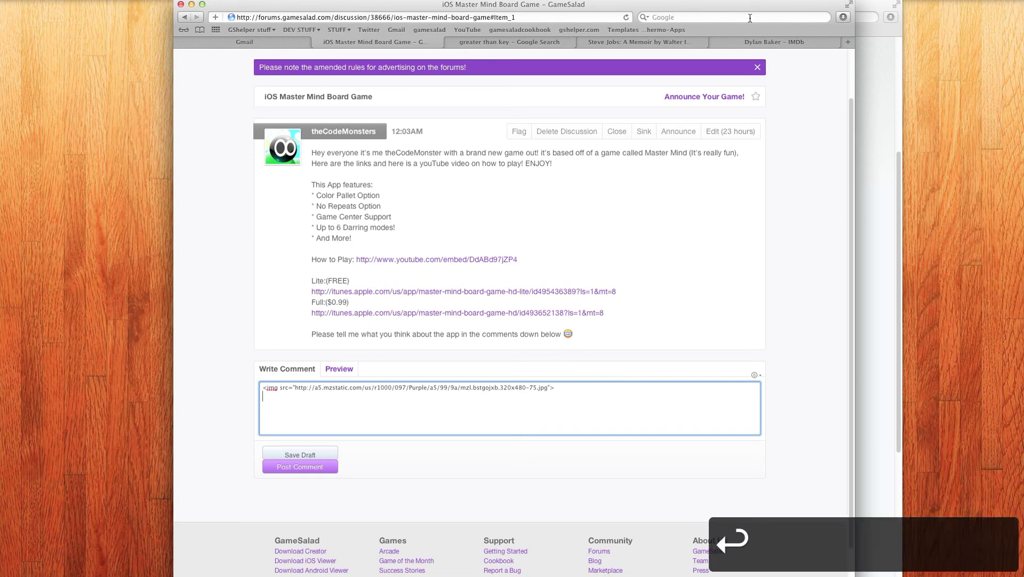
Step: Copy the second iTunes screenshot's image address and bring the forum thread back
drag(744, 10, 627, 11)
click(863, 140)
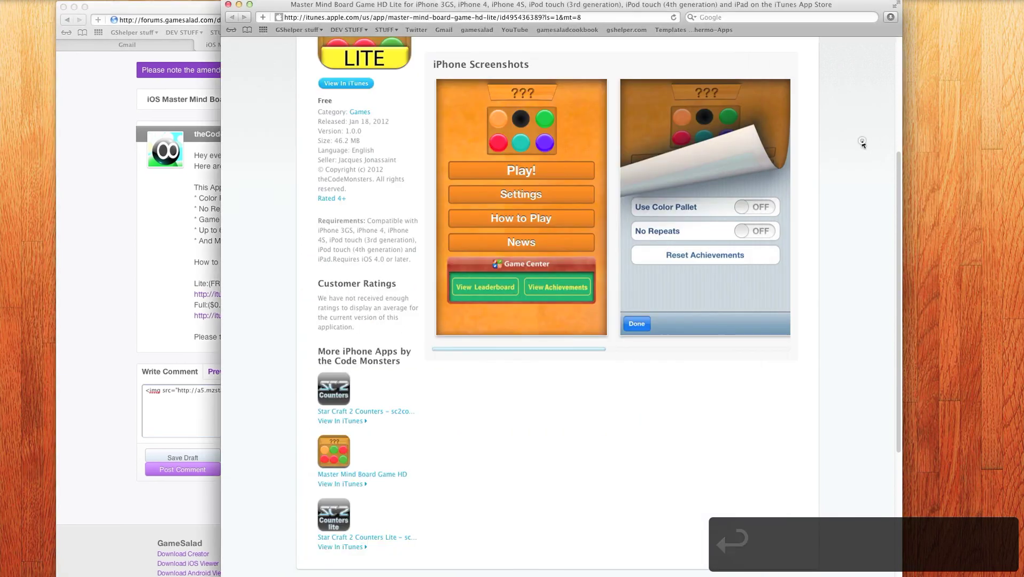
right_click(709, 177)
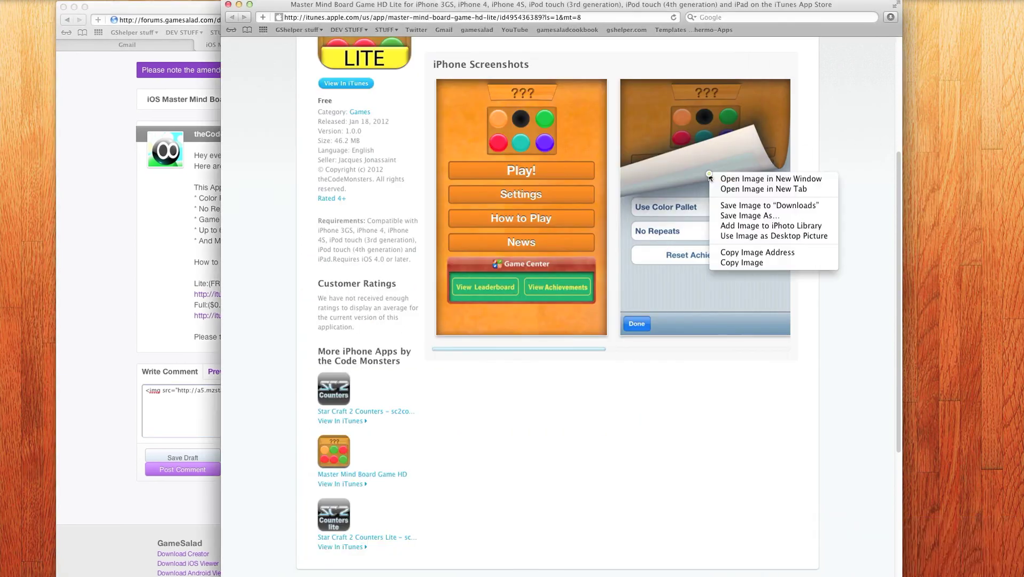
click(730, 253)
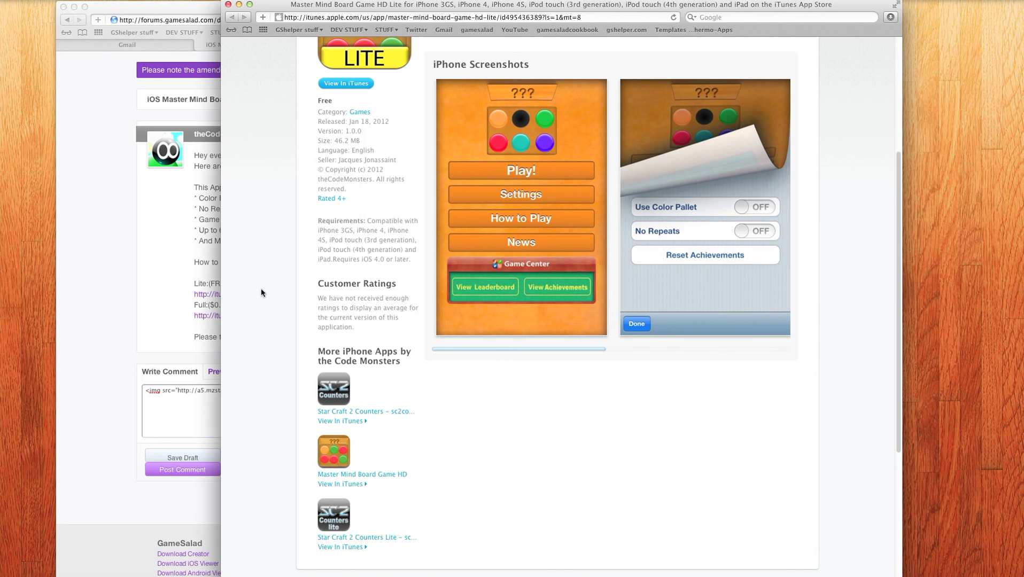
click(120, 306)
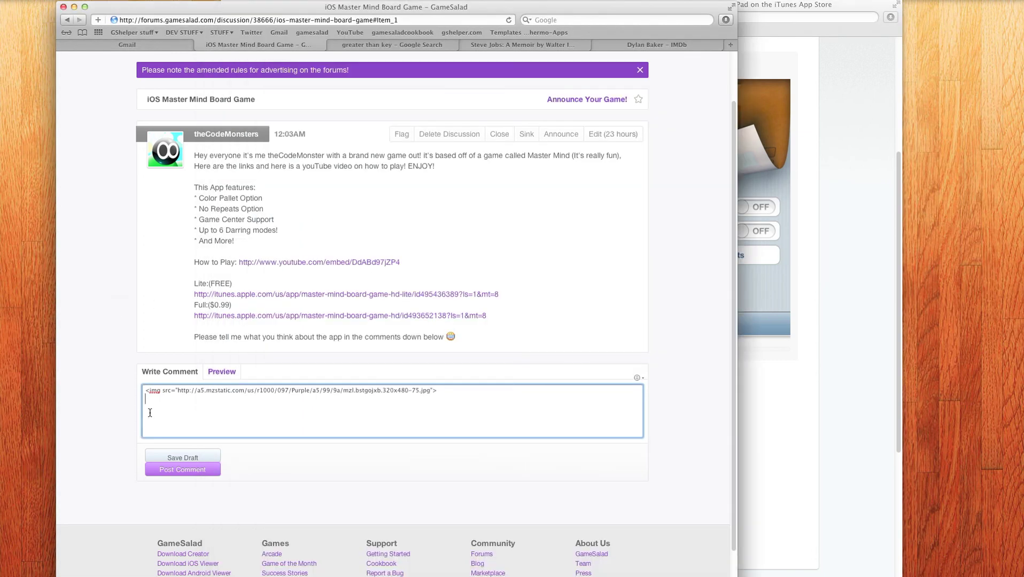
text(<img)
text( sr)
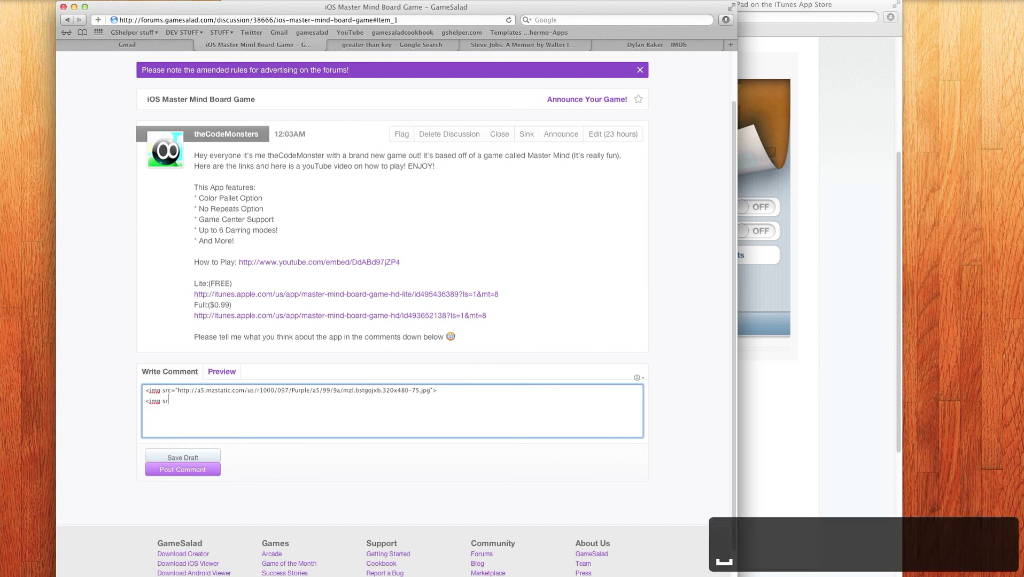
text(c=)
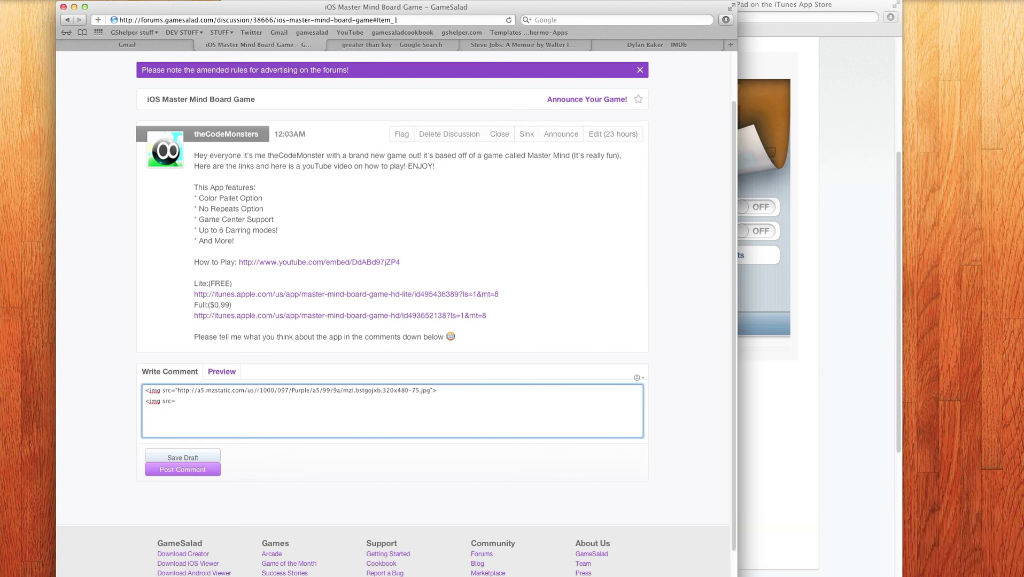
text(")
Step: Paste the second screenshot's address into the comment's second img tag
key(super+v)
text(")
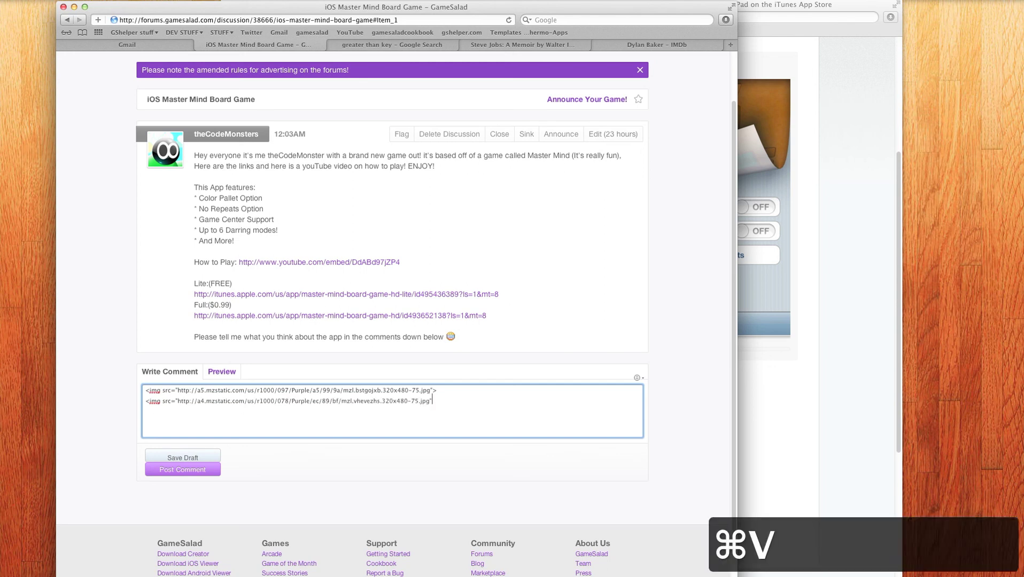
text(>)
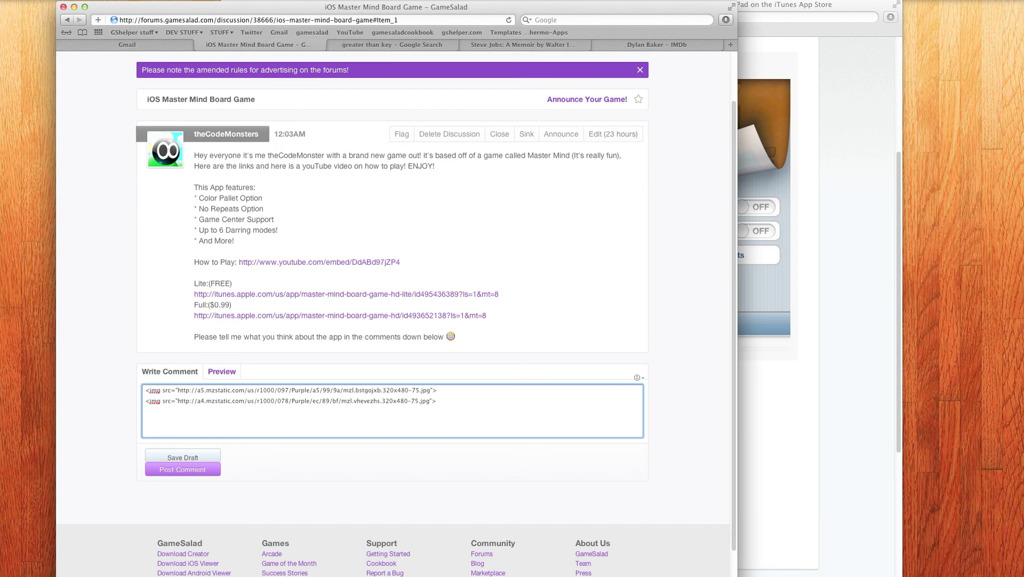
Step: Post the comment with both screenshot img tags, then bring the Lite iTunes Preview page forward
click(182, 471)
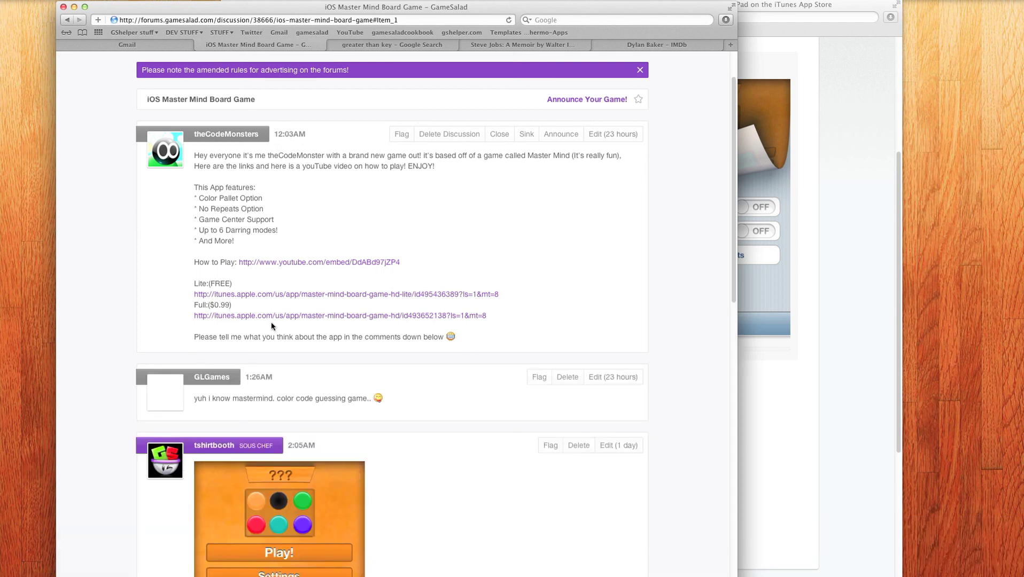
scroll(271, 326, down, 1)
scroll(271, 326, down, 3)
scroll(271, 326, down, 3)
scroll(271, 325, down, 2)
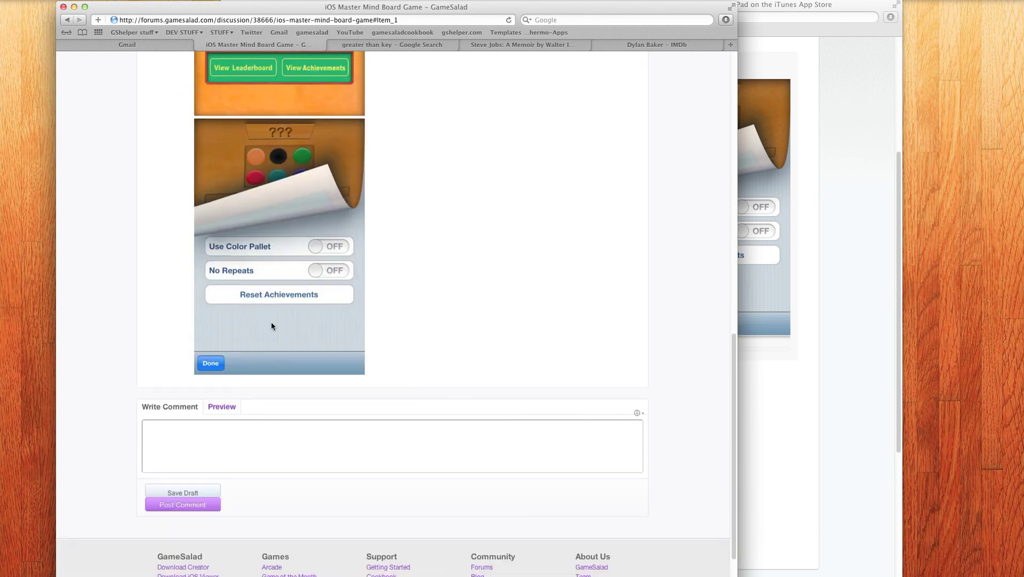
scroll(271, 326, up, 5)
scroll(271, 326, down, 3)
scroll(271, 326, down, 2)
scroll(271, 326, up, 5)
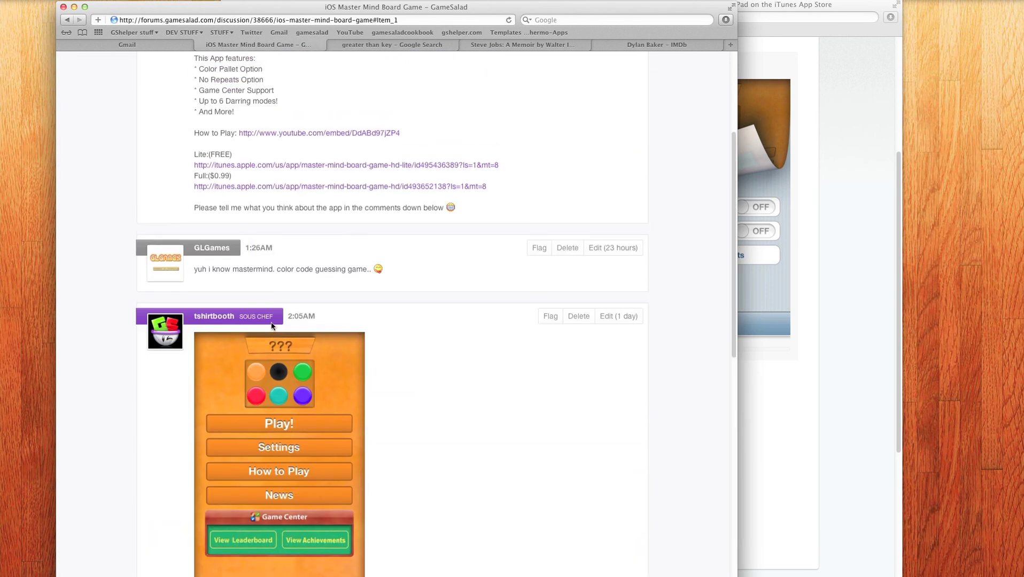
scroll(271, 325, down, 3)
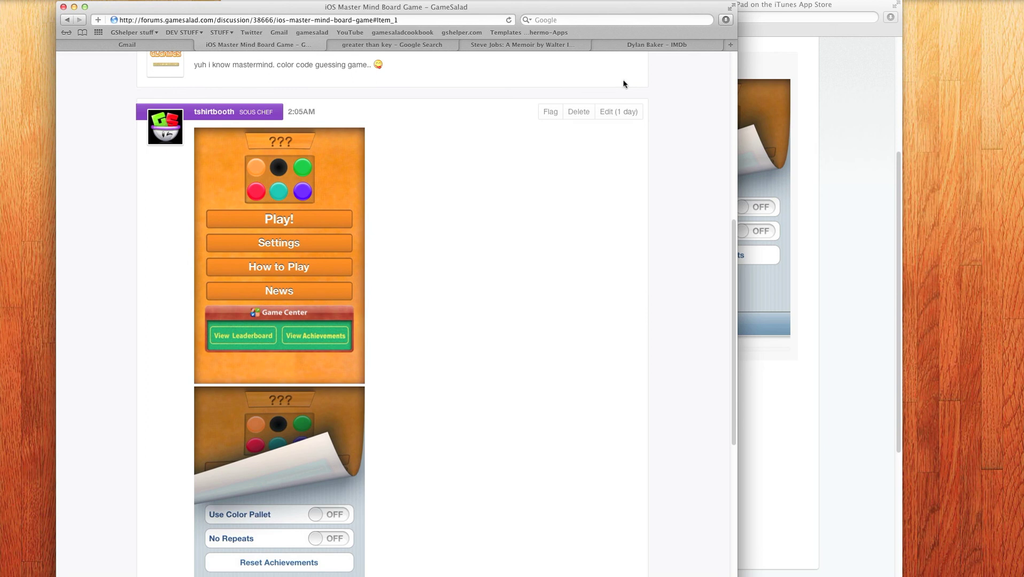
click(814, 125)
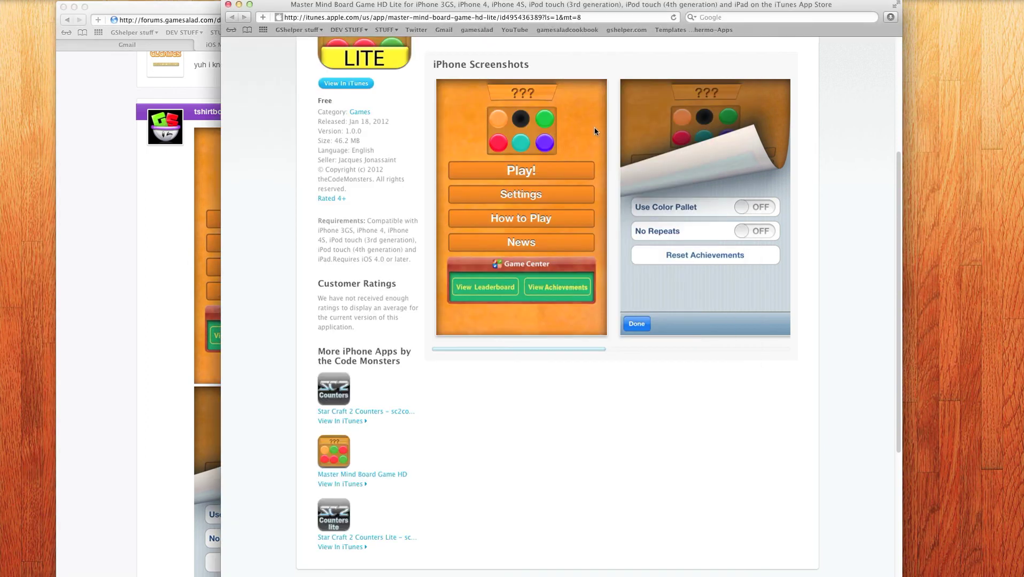
scroll(595, 128, down, 4)
scroll(594, 128, up, 4)
scroll(595, 130, up, 2)
scroll(595, 131, up, 3)
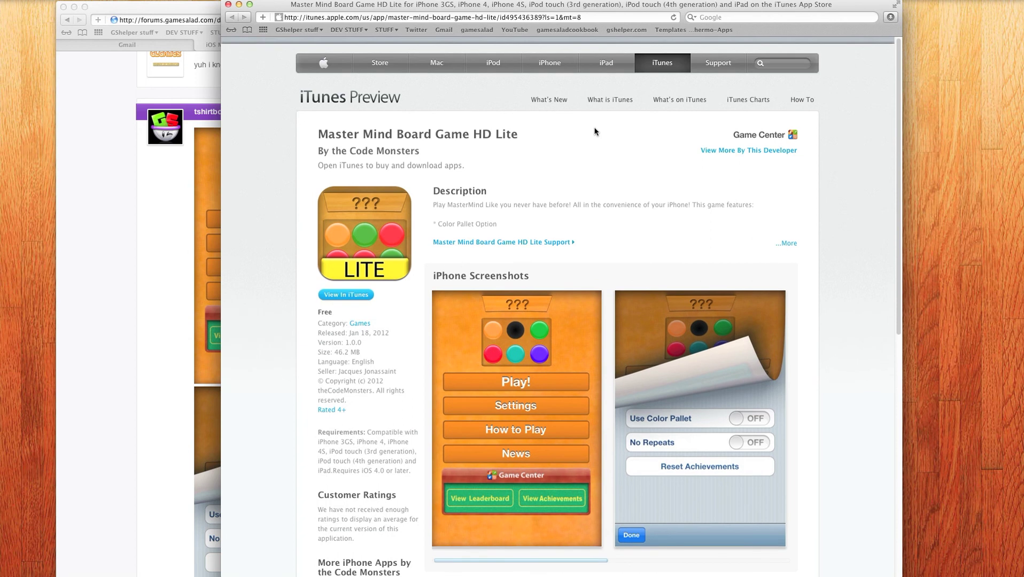
scroll(594, 130, down, 2)
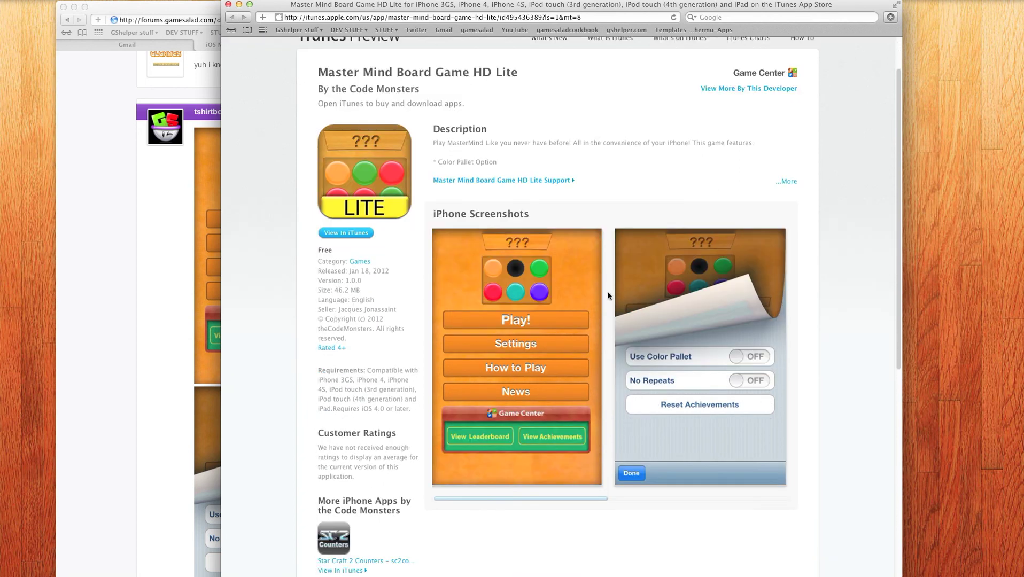